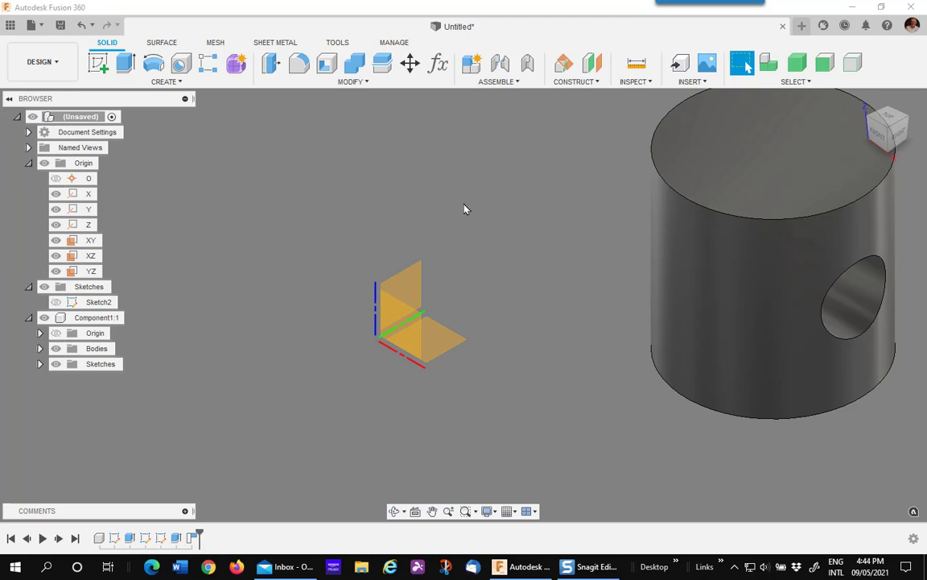
Place Joint Origin13 at the design's Origin point O
left_click(498, 82)
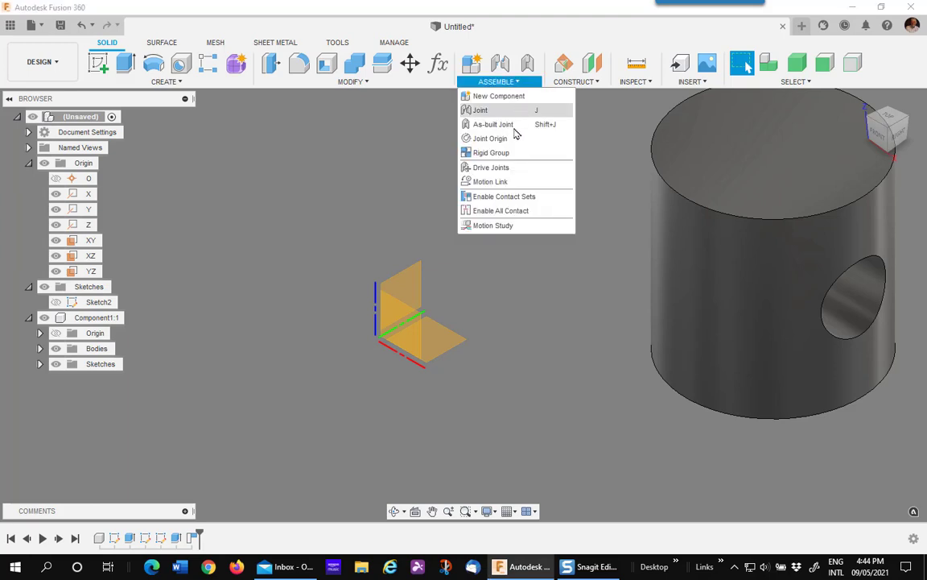
left_click(491, 139)
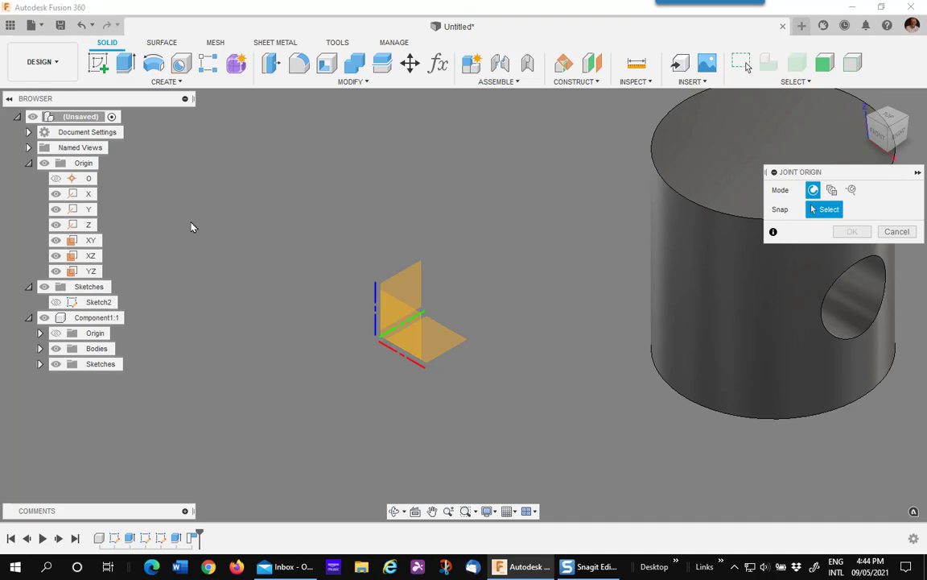
left_click(89, 181)
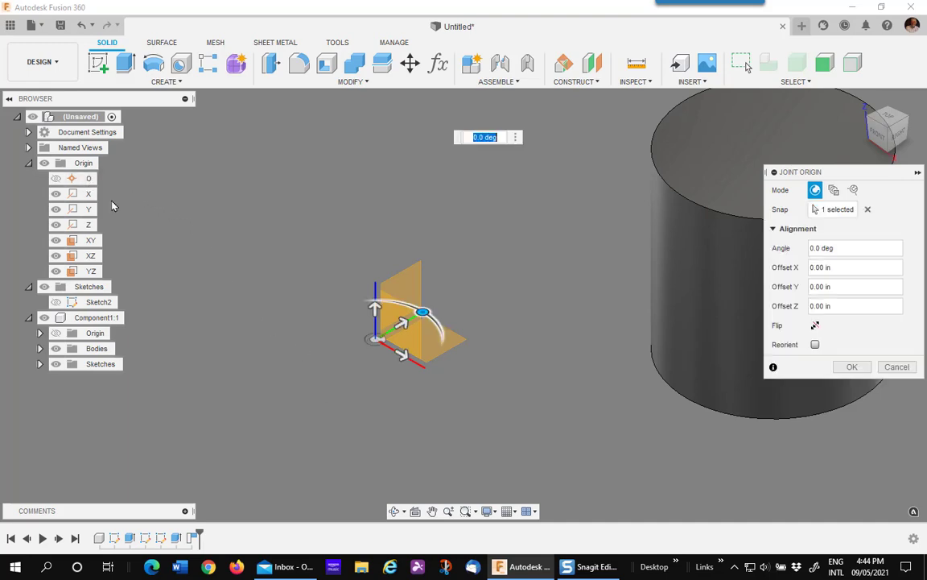
left_click(852, 367)
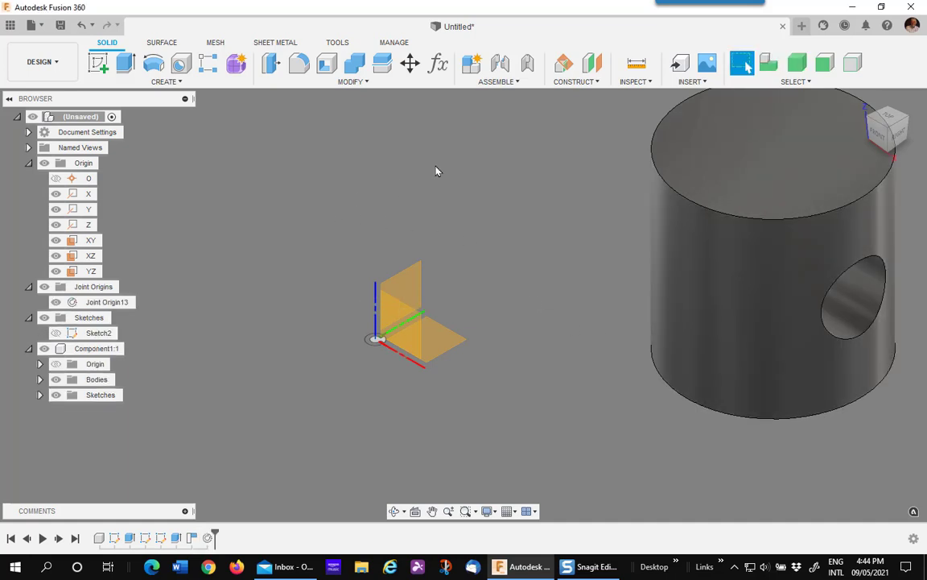
Join the cylinder's bottom edge to Joint Origin13 with revolve joint Rev20
left_click(497, 81)
left_click(483, 109)
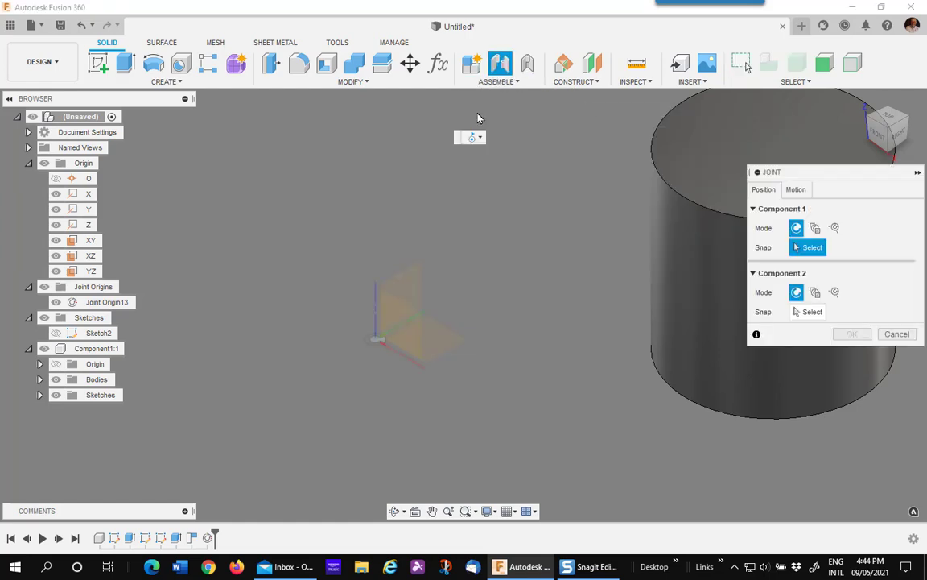
left_click(702, 409)
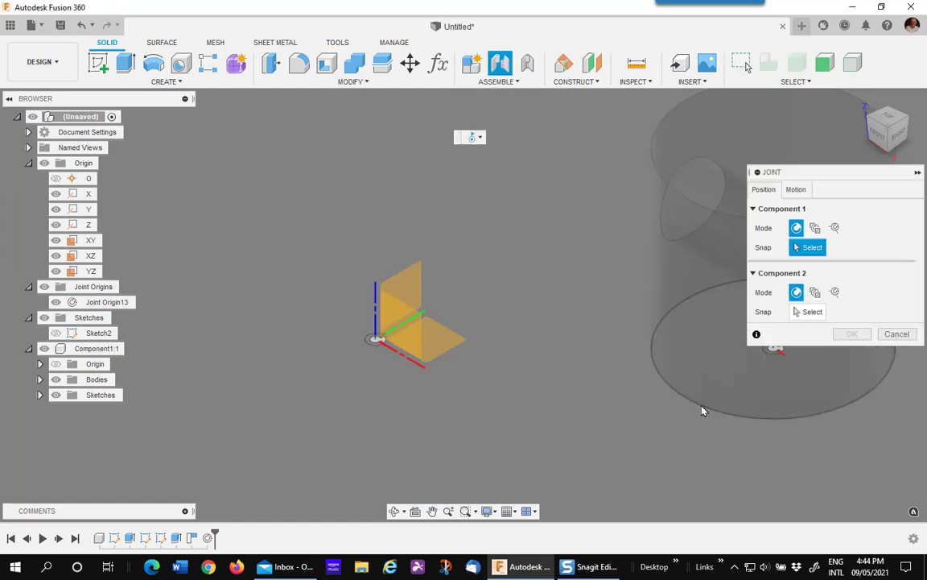
left_click(375, 341)
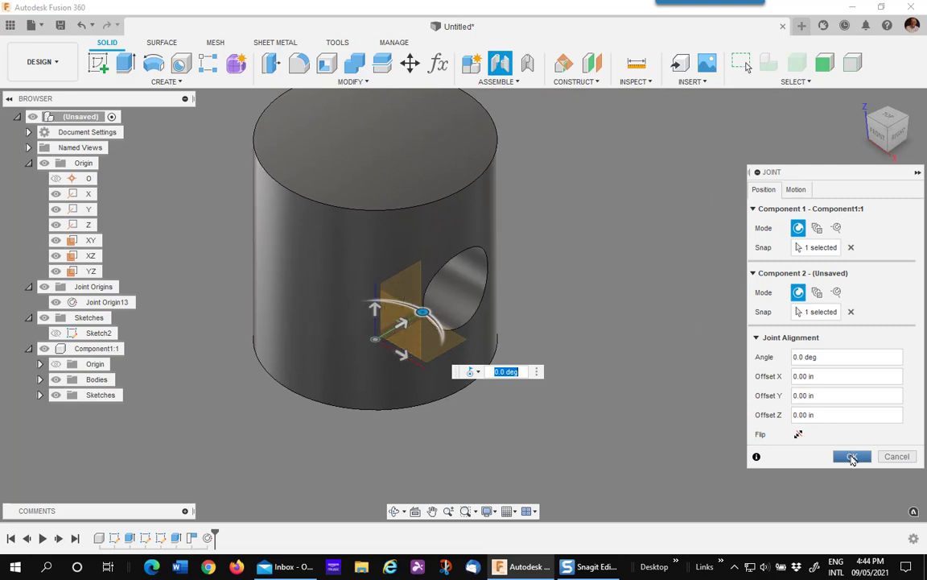
left_click(852, 457)
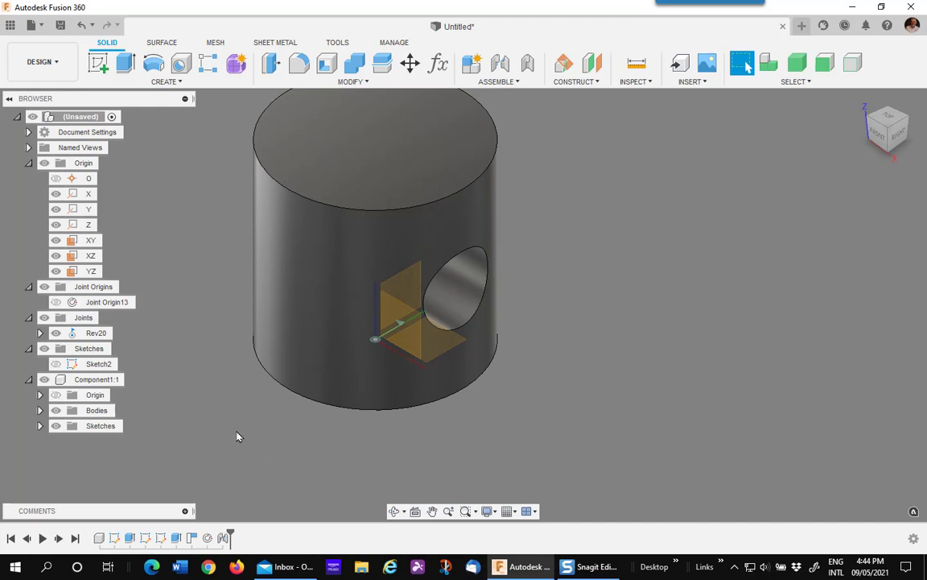
right_click(97, 333)
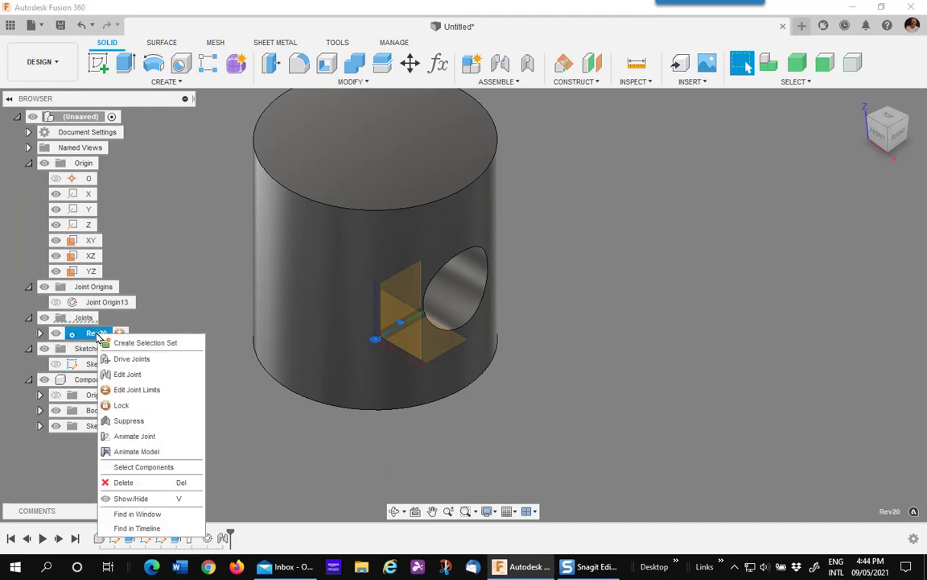
left_click(137, 452)
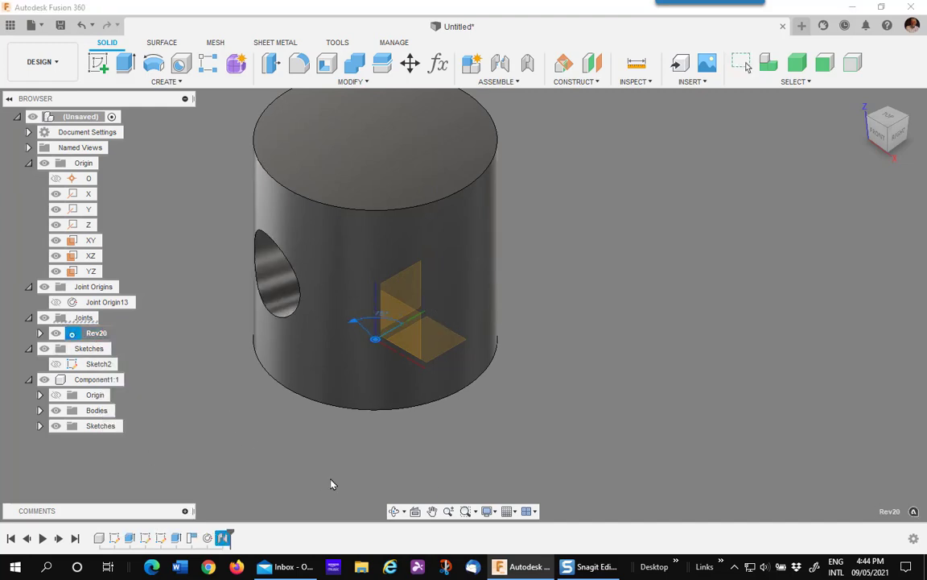
right_click(209, 436)
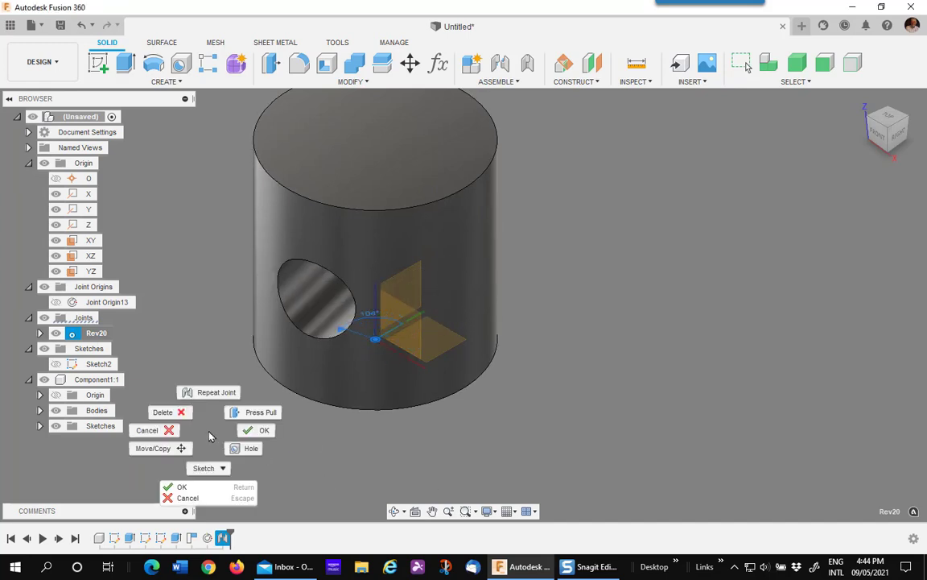
left_click(212, 488)
middle_click_drag(243, 428, 321, 420)
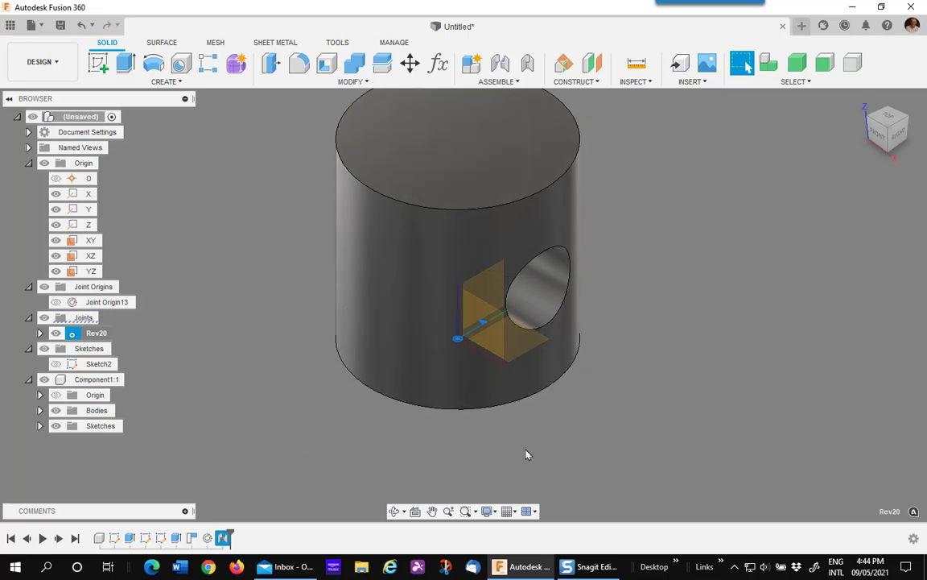
Edit Joint Origin13 so its direction is flipped
right_click(111, 304)
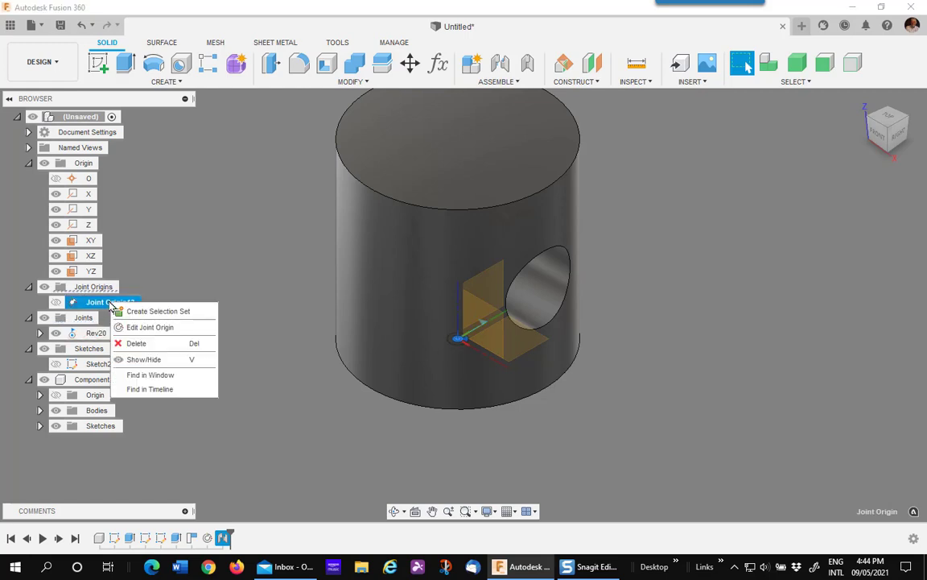
left_click(153, 328)
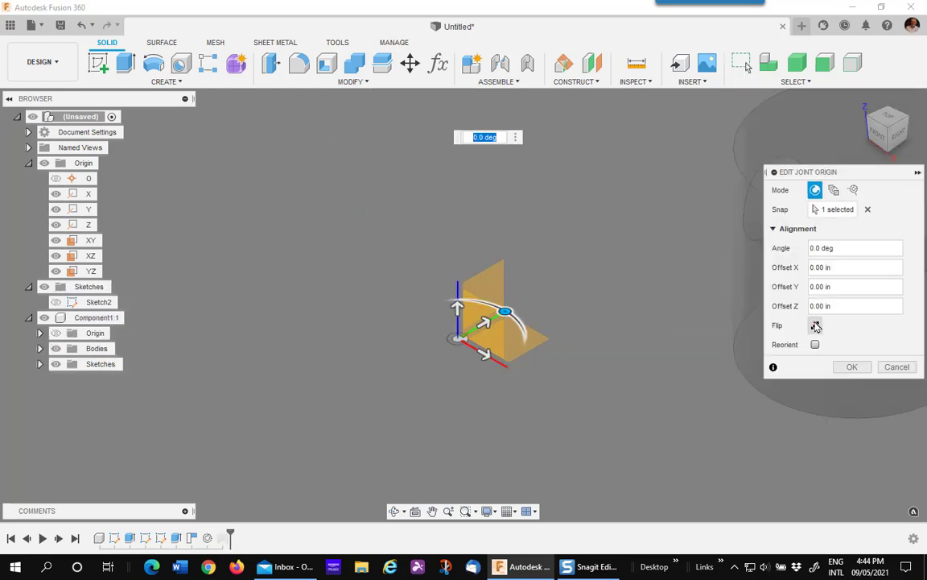
left_click(815, 325)
left_click(851, 367)
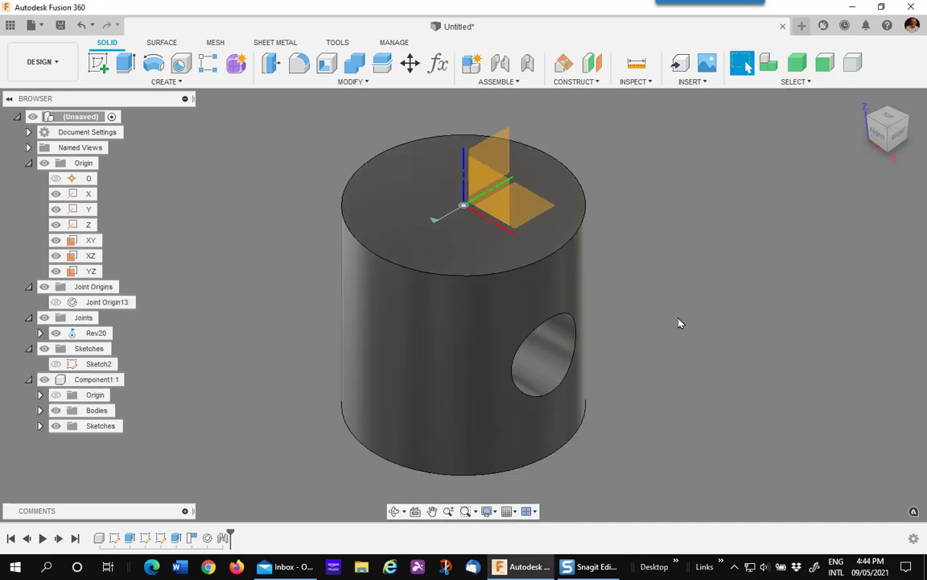
Flip the Rev20 joint so the cylinder rises above the joint origin
right_click(91, 336)
left_click(130, 376)
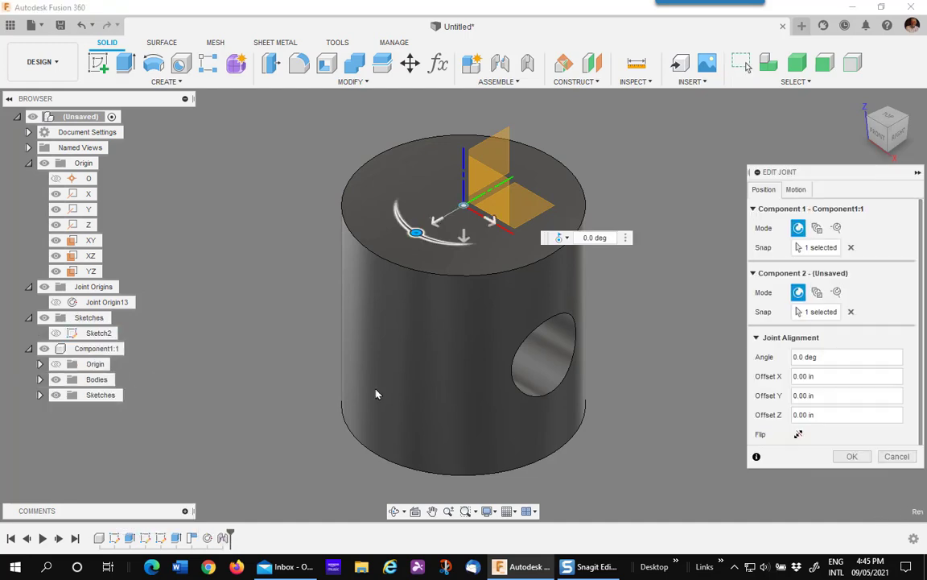
left_click(797, 435)
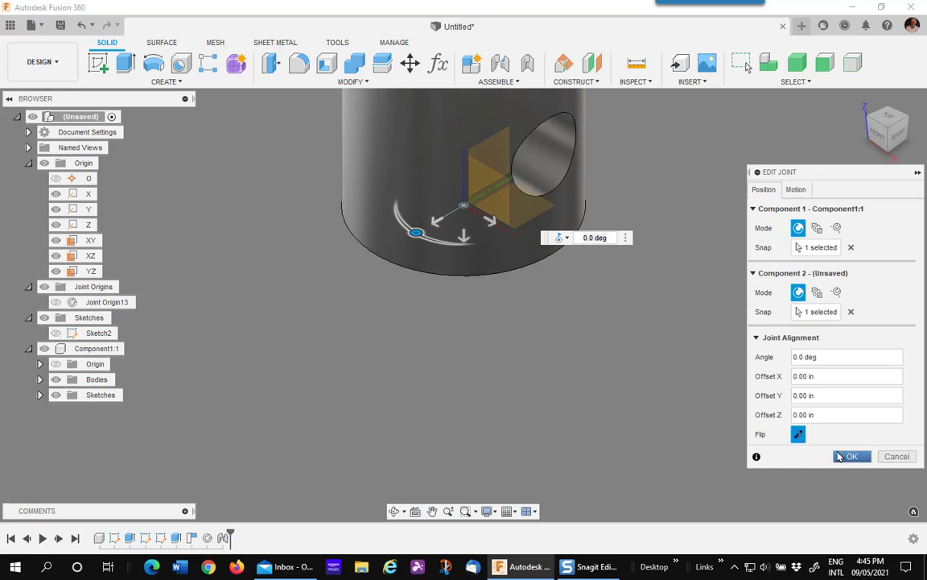
left_click(852, 456)
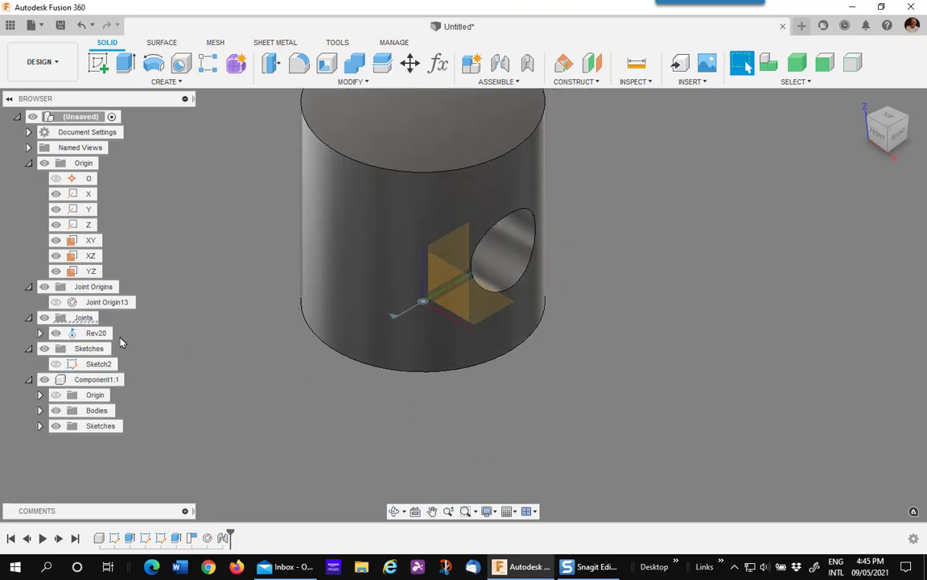
Animate the model on the flipped Rev20 joint to preview its rotation
right_click(97, 333)
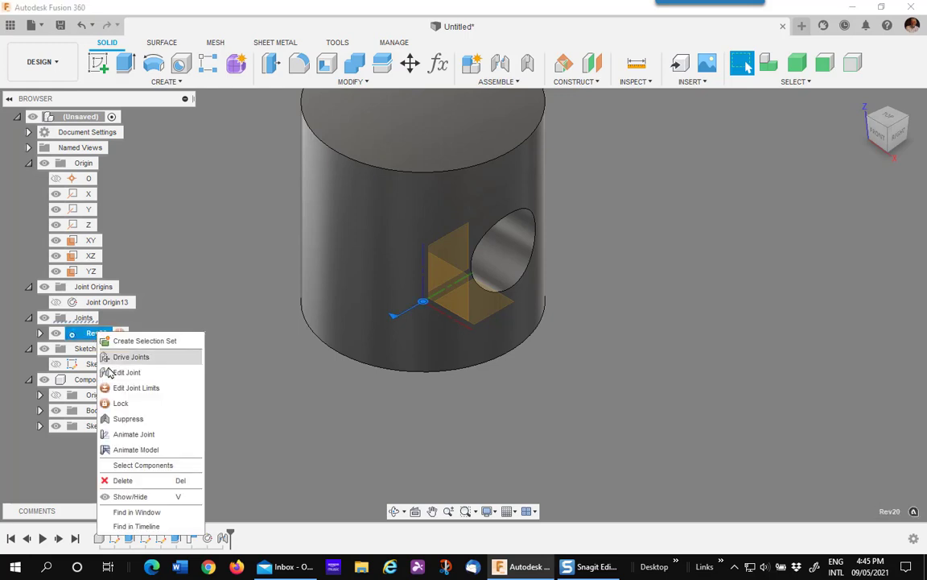
left_click(141, 449)
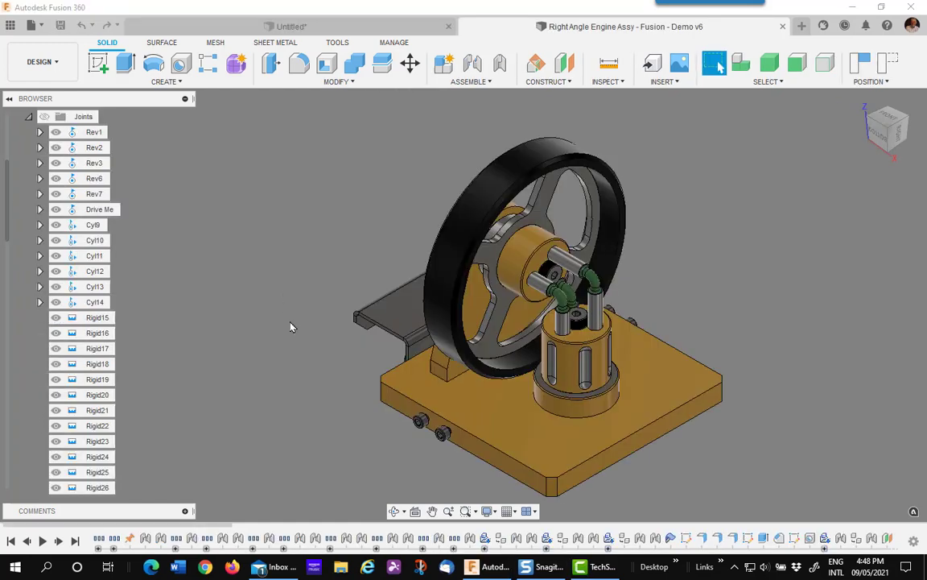
middle_click_drag(290, 334, 279, 305)
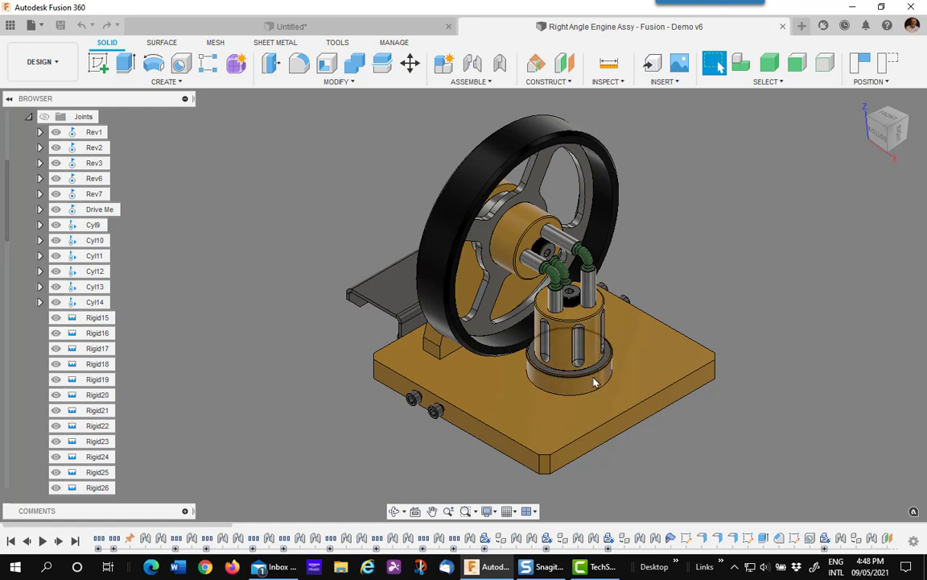
right_click(128, 209)
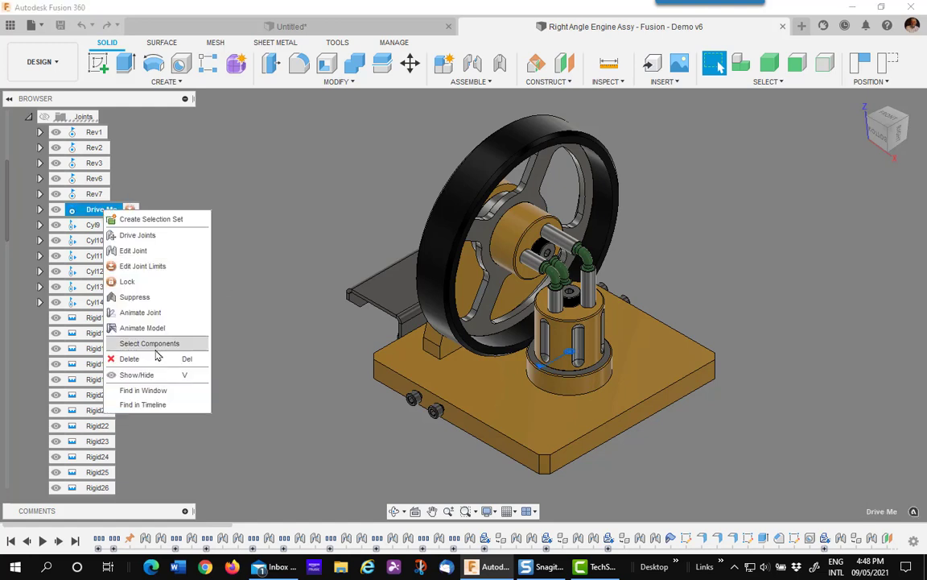
left_click(157, 330)
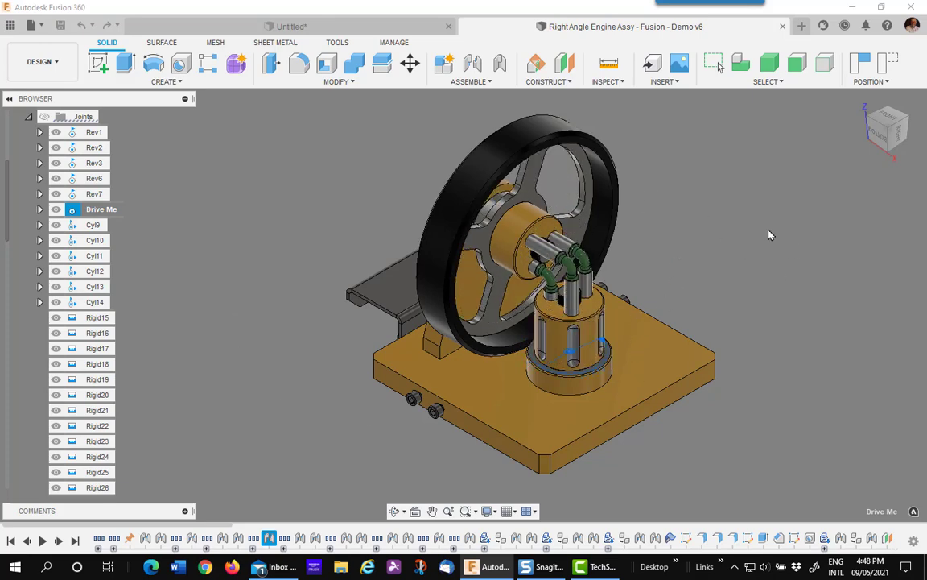
Stop the engine animation and suppress the Drive Me joint
right_click(226, 263)
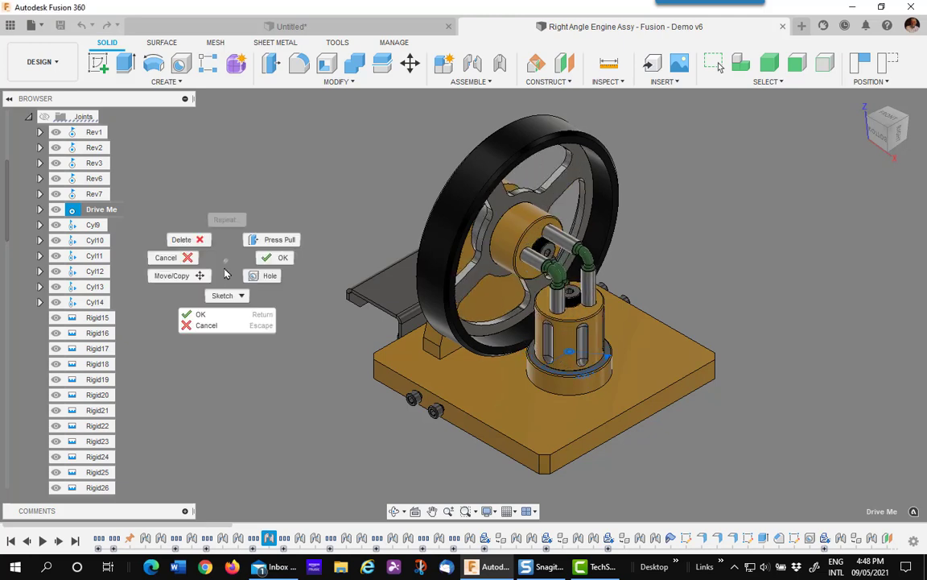
left_click(221, 315)
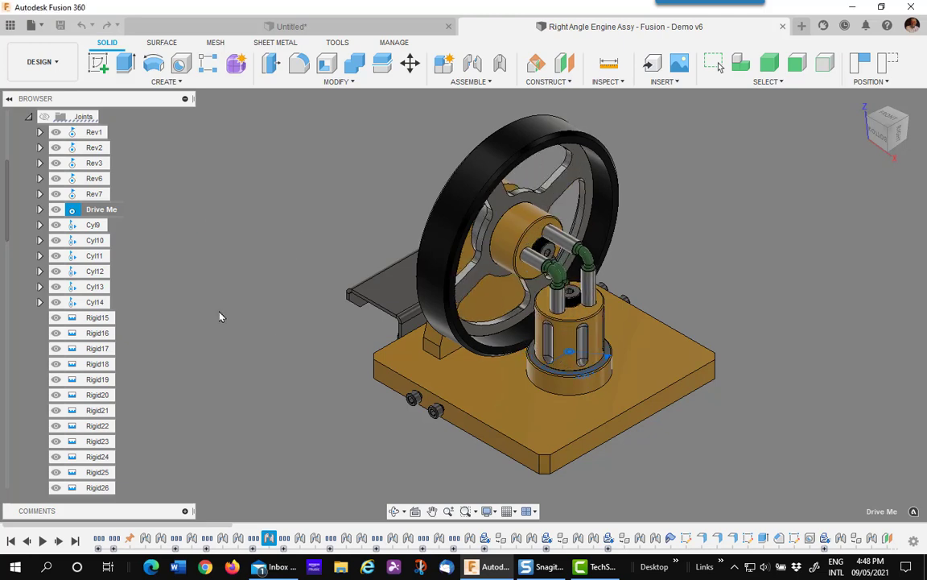
right_click(84, 209)
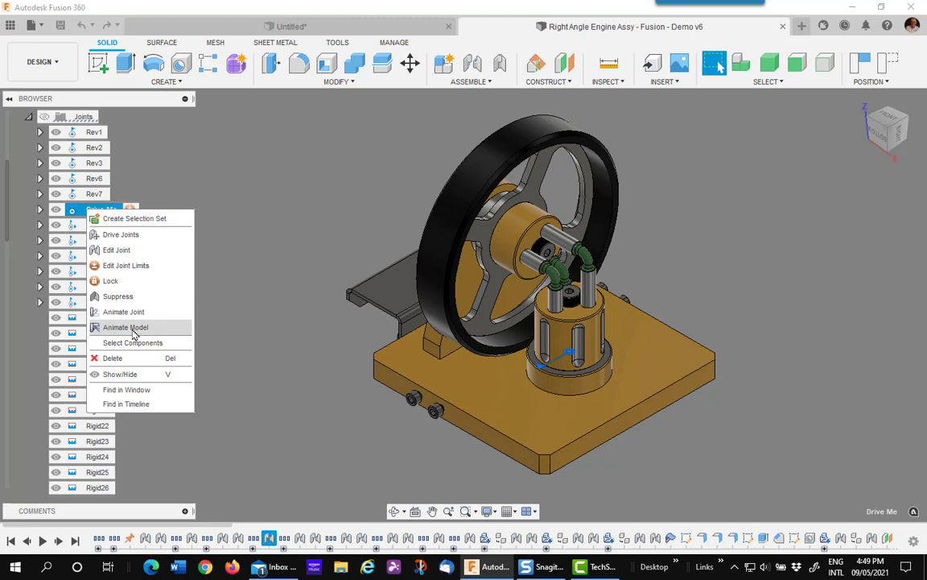
left_click(118, 296)
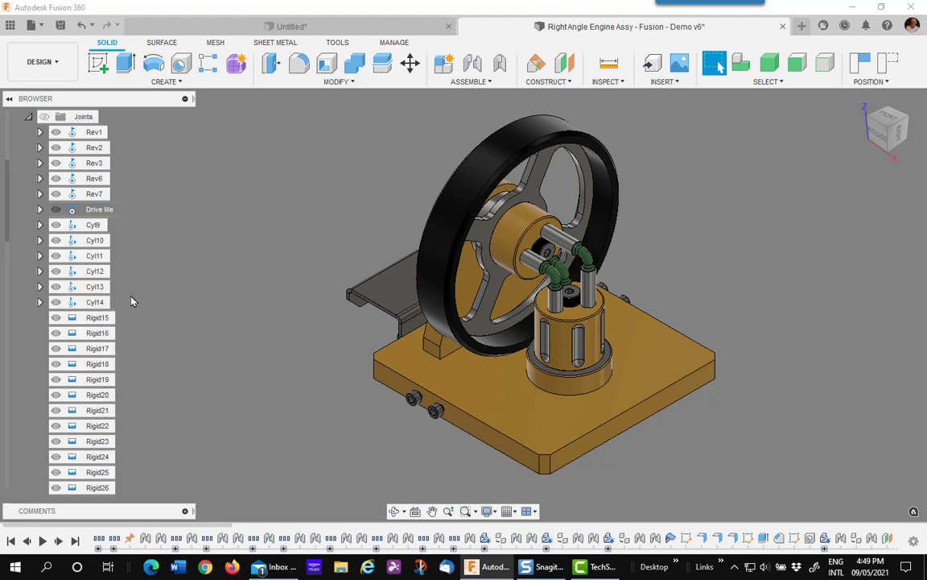
Drag the cylinder and crank to a new angle, then undo that move
left_click_drag(590, 346, 590, 312)
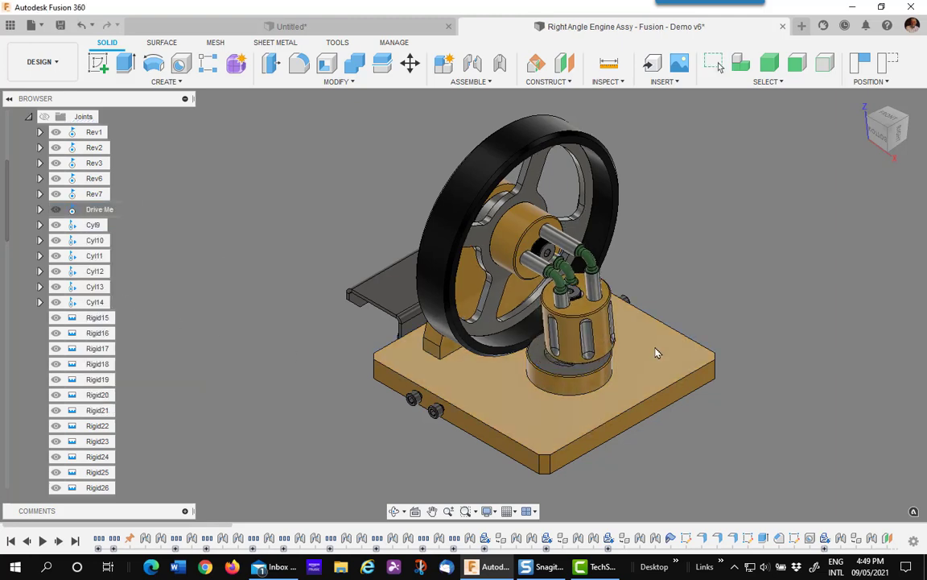
left_click(80, 25)
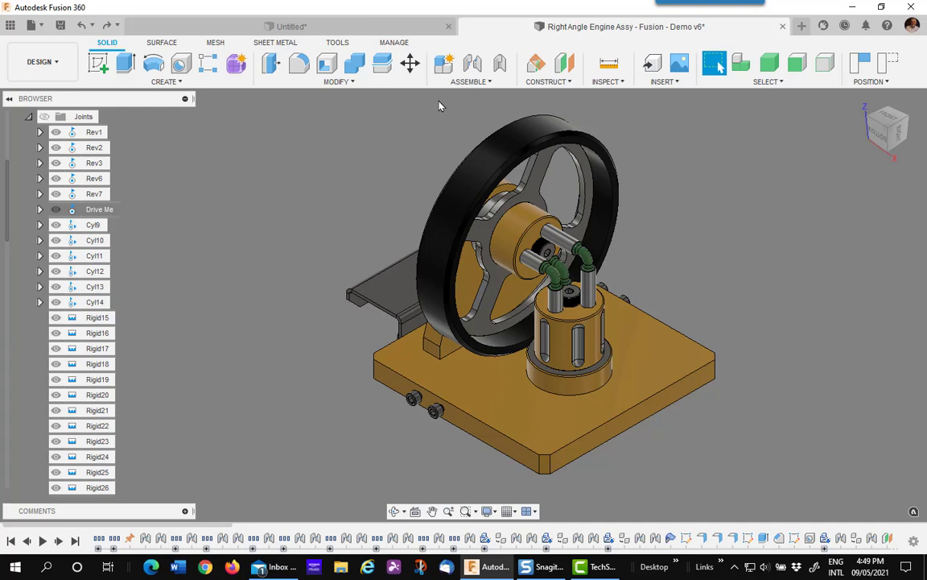
scroll(711, 249, "up", 3)
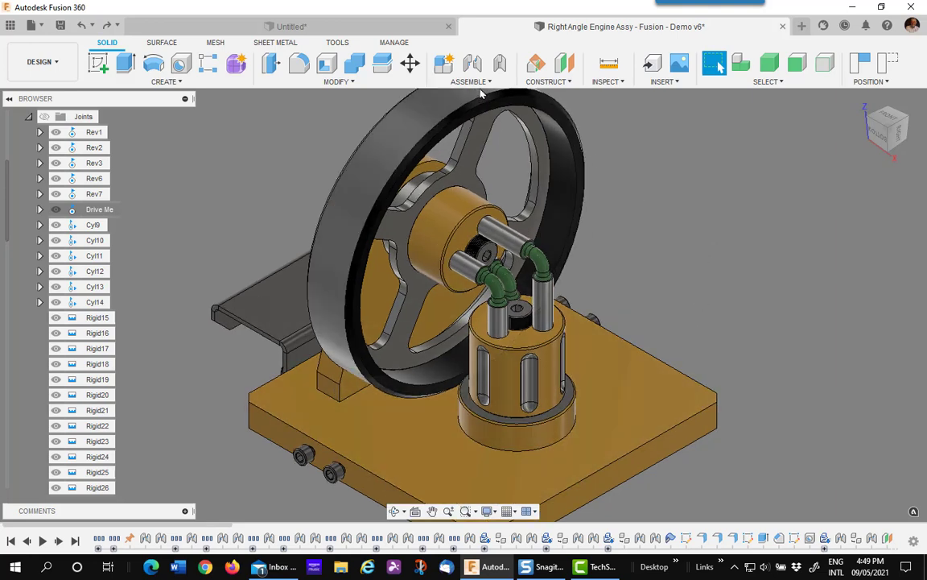
Zoom out on the engine assembly and bring up the Assemble commands
scroll(69, 288, "down", 1)
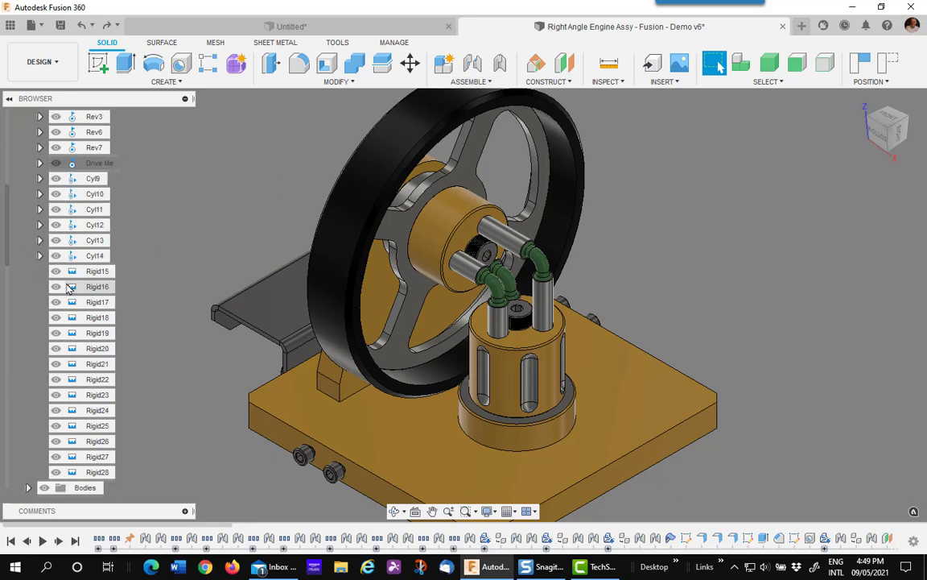
scroll(56, 352, "down", 3)
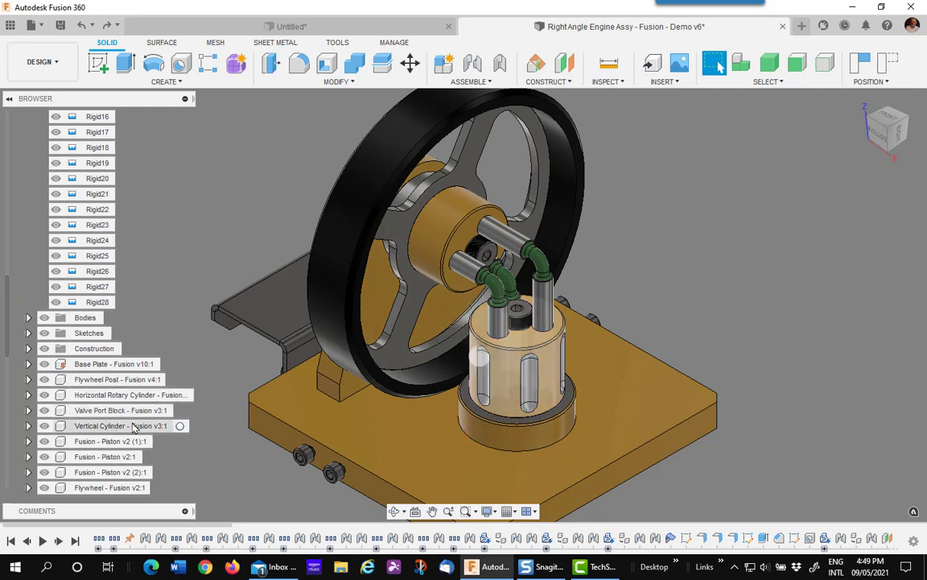
left_click(480, 84)
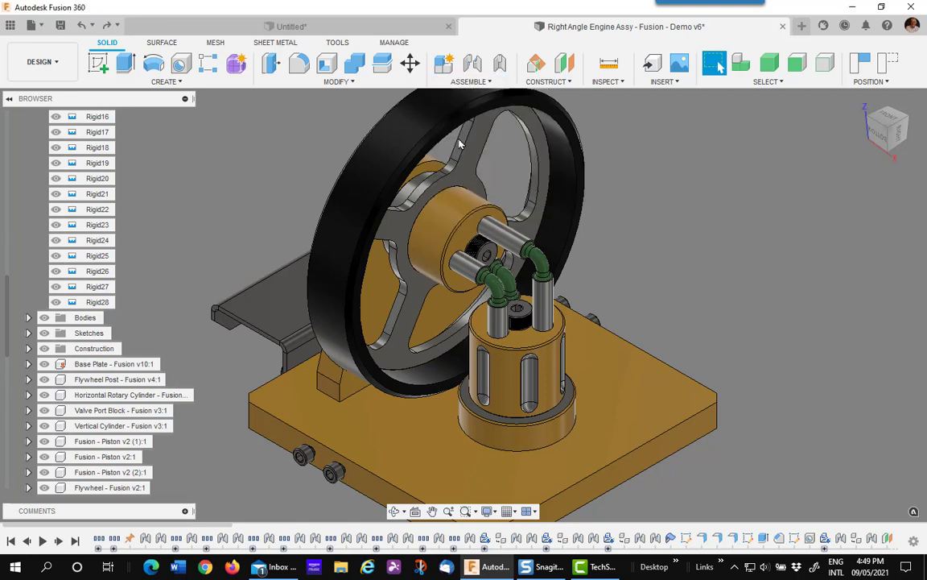
Capture the moved positions and add Joint Origin1 on the vertical cylinder's base edge
left_click(573, 302)
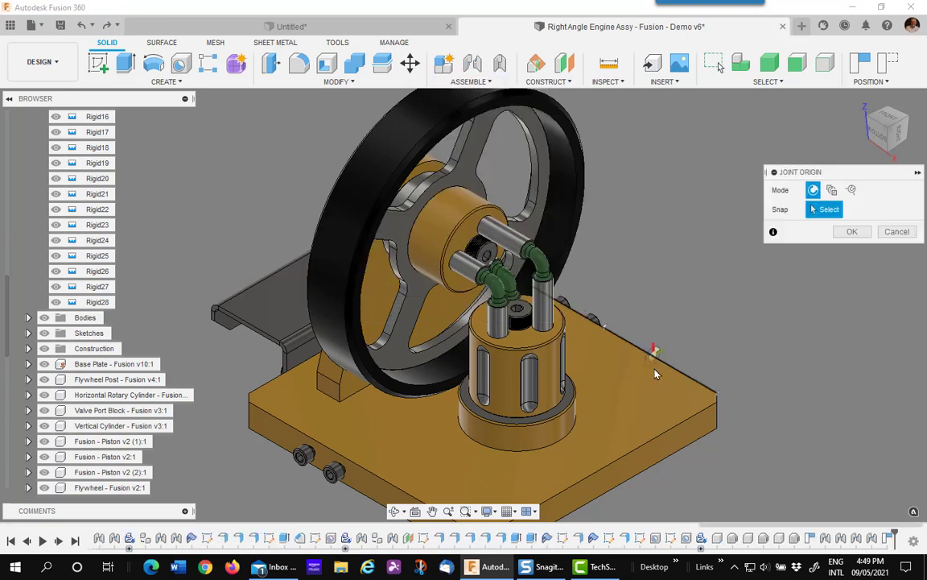
scroll(545, 411, "up", 5)
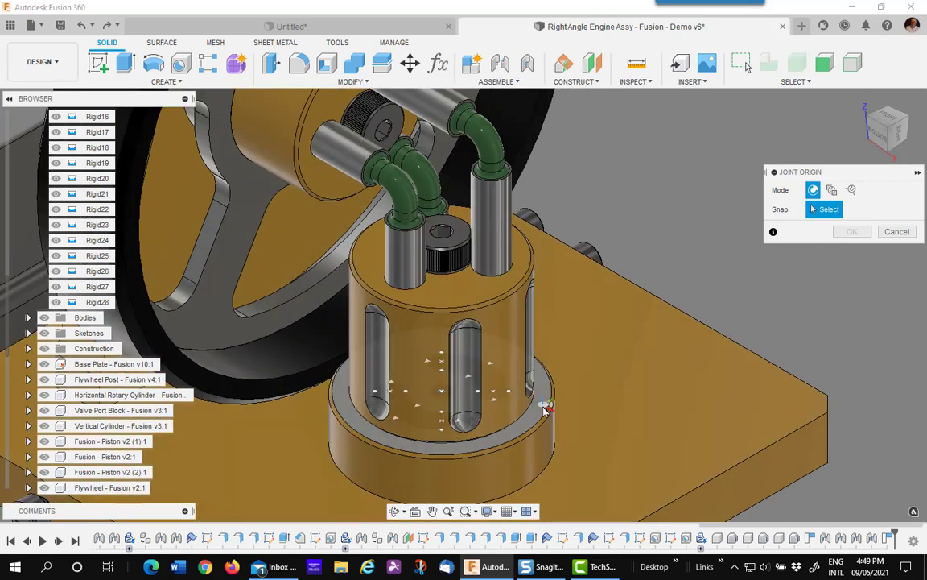
scroll(545, 411, "up", 2)
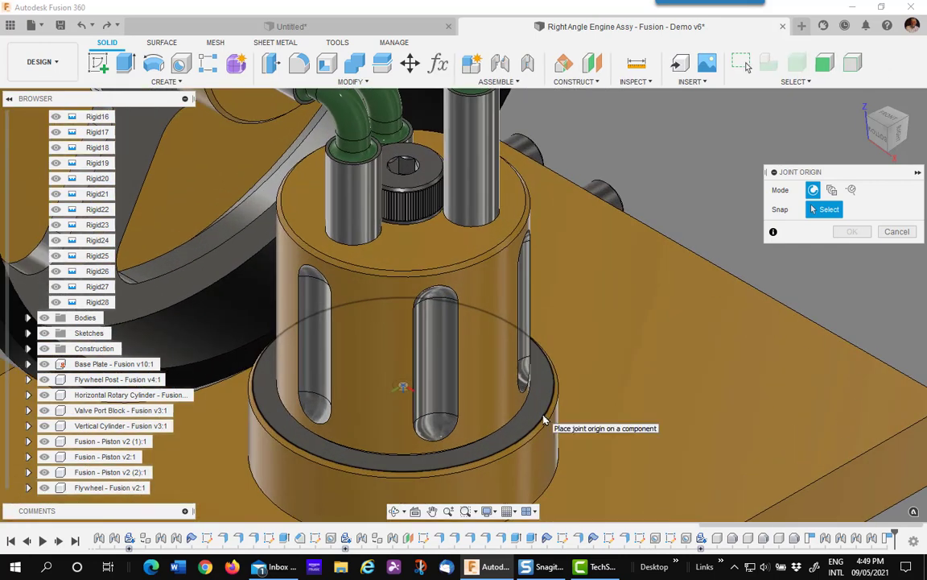
left_click(545, 420)
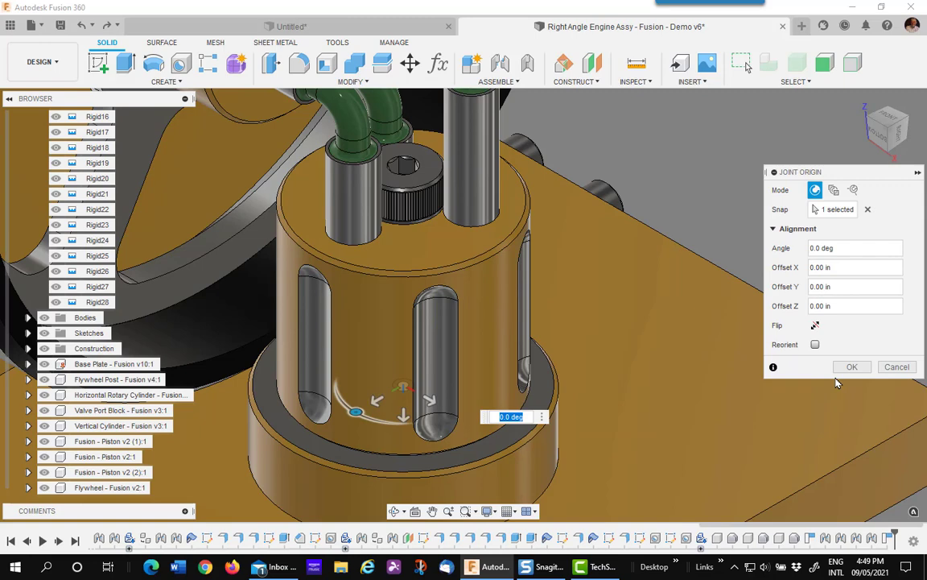
left_click(852, 366)
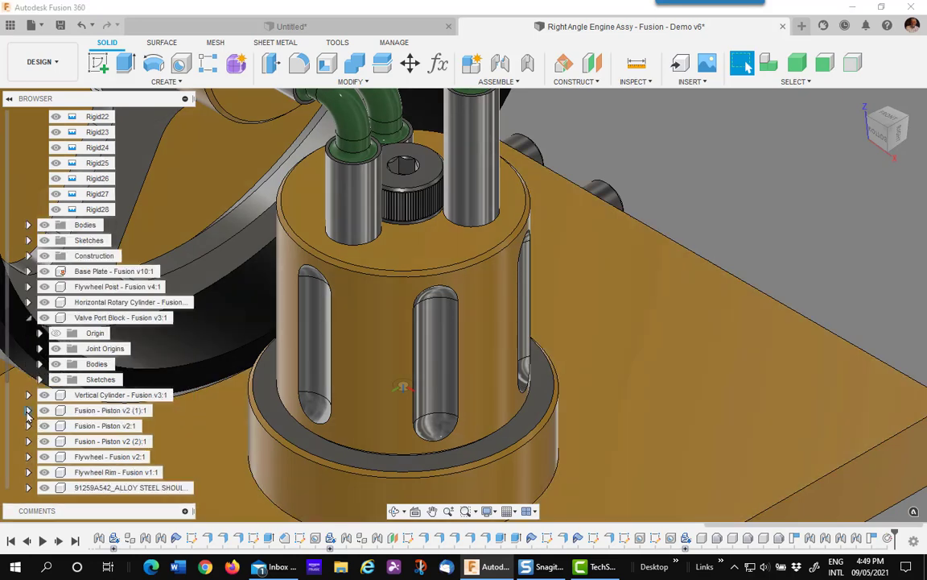
left_click(40, 349)
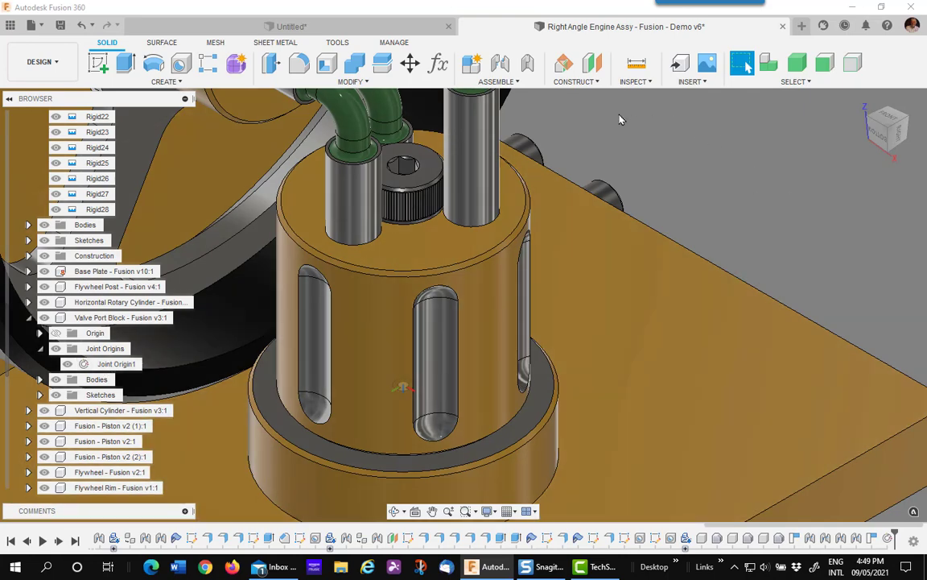
Join the Vertical Cylinder edge to Joint Origin1 with revolute joint Rev29
left_click(501, 66)
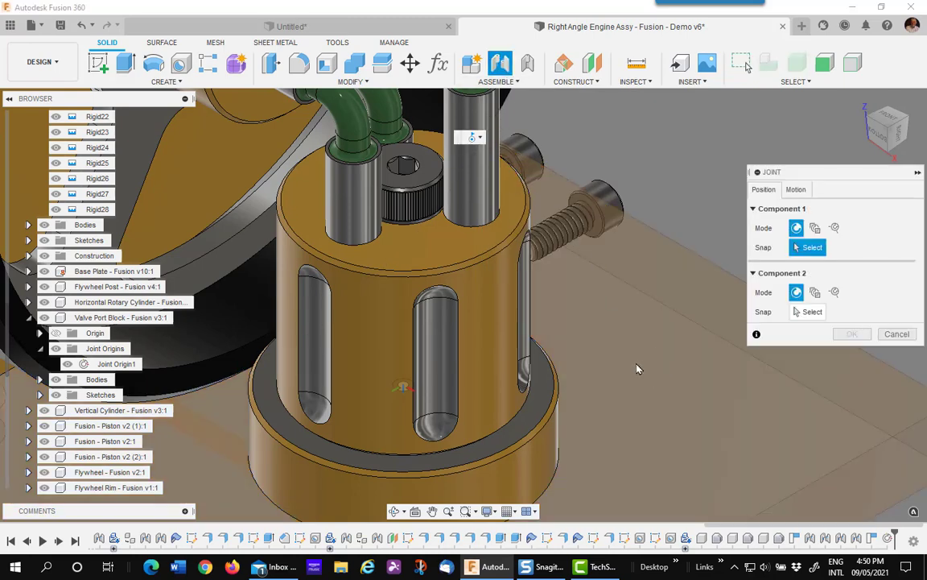
middle_click_drag(710, 205, 641, 158, "shift")
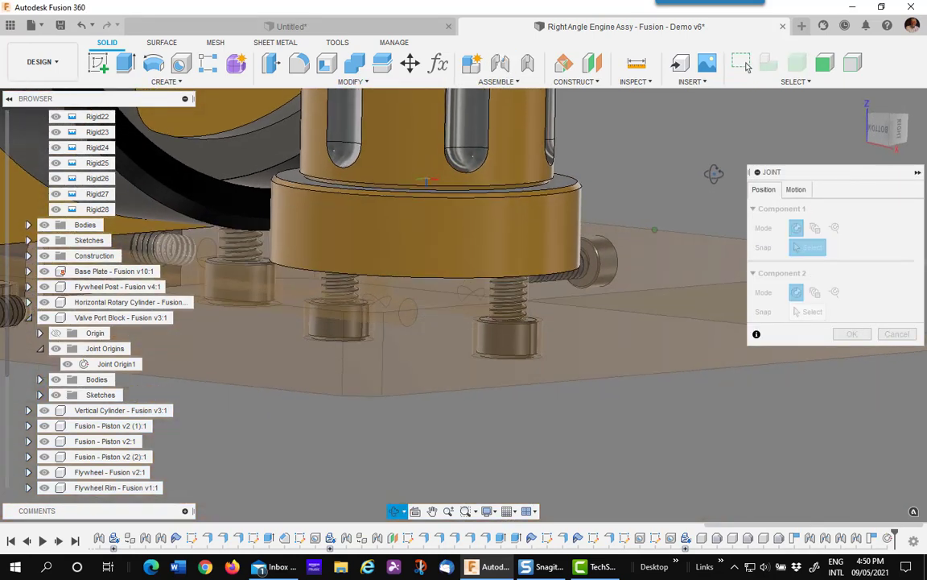
scroll(690, 190, "up", 3)
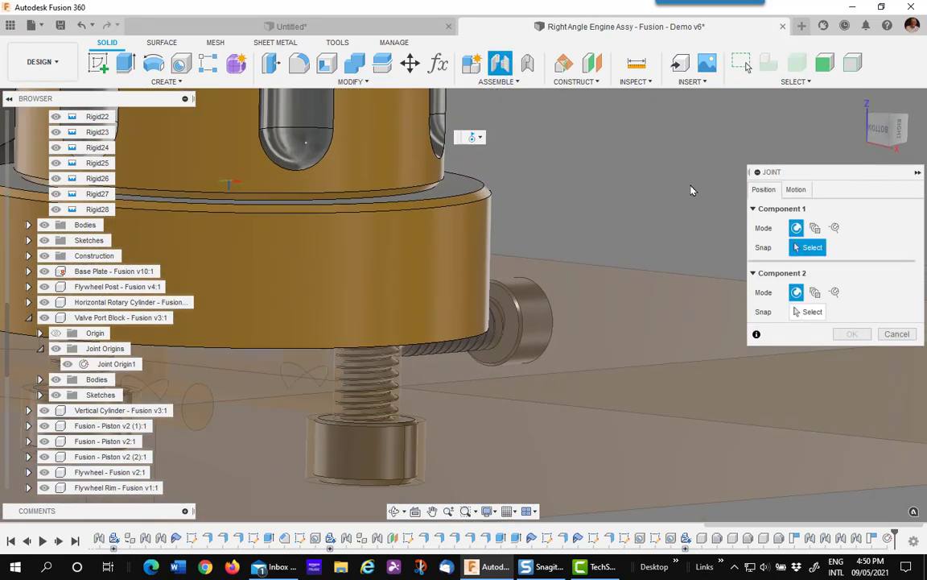
left_click(421, 197)
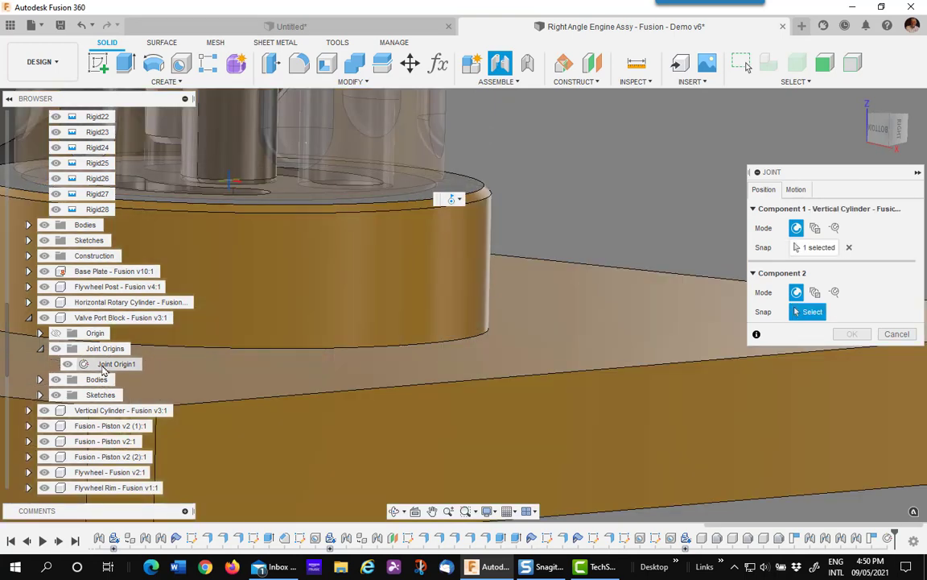
left_click(103, 366)
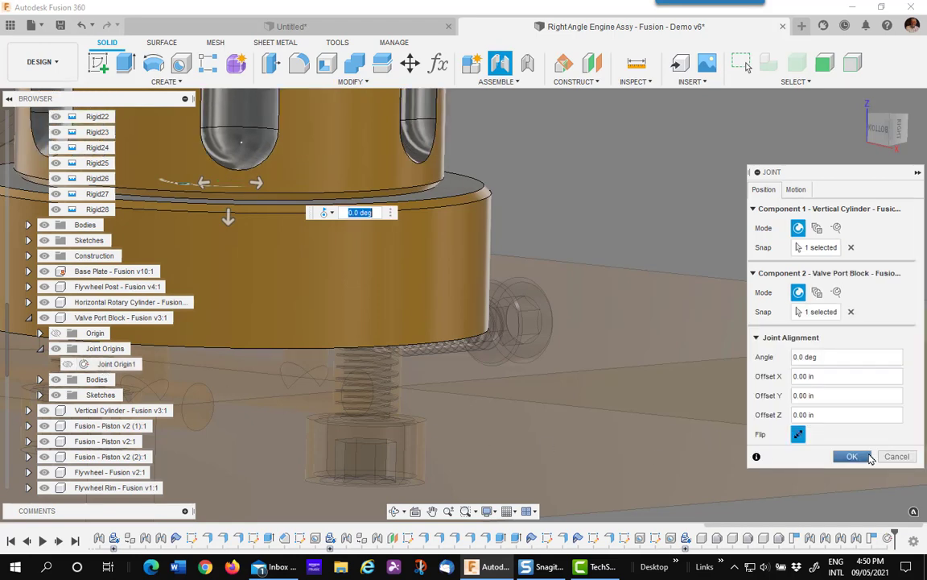
left_click(852, 456)
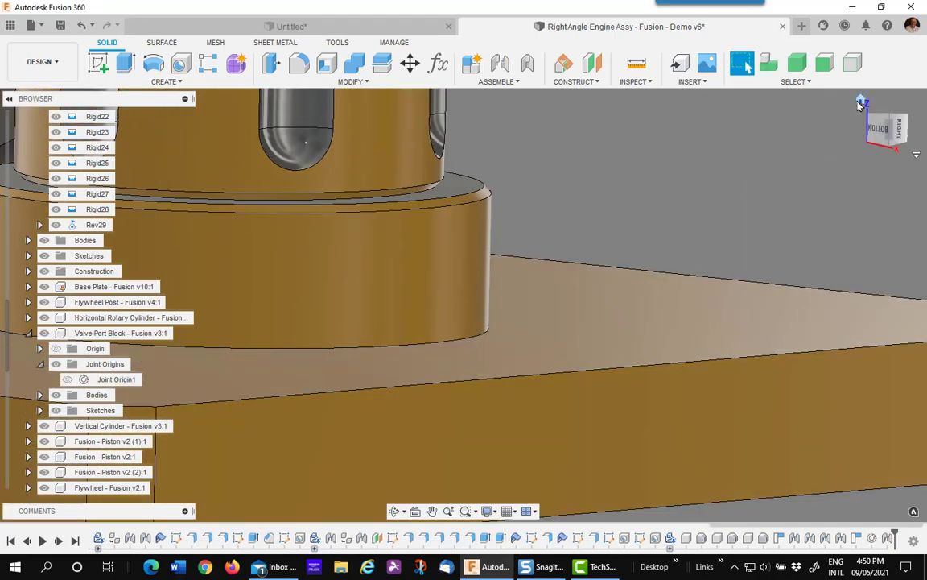
Return to the home view and animate the whole model on Rev29
left_click(861, 103)
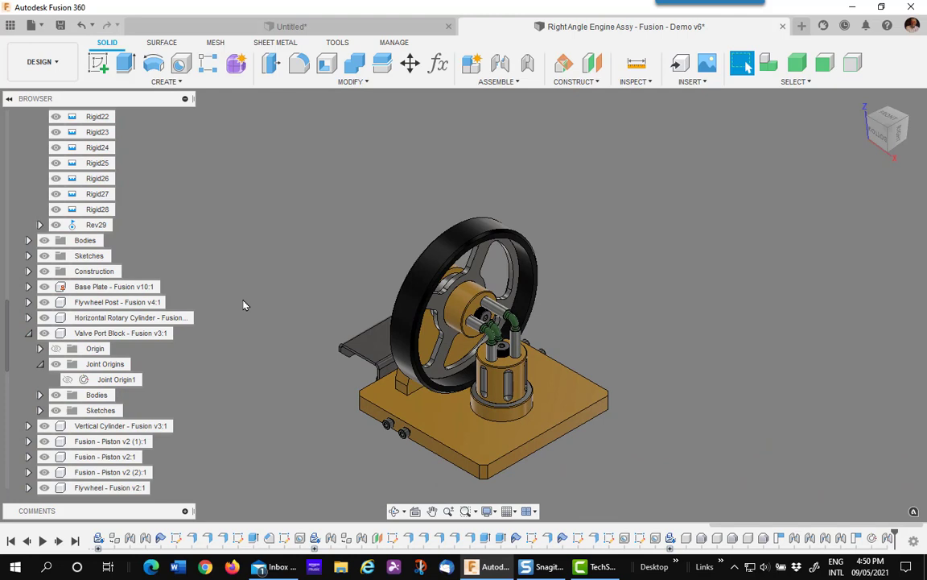
right_click(94, 231)
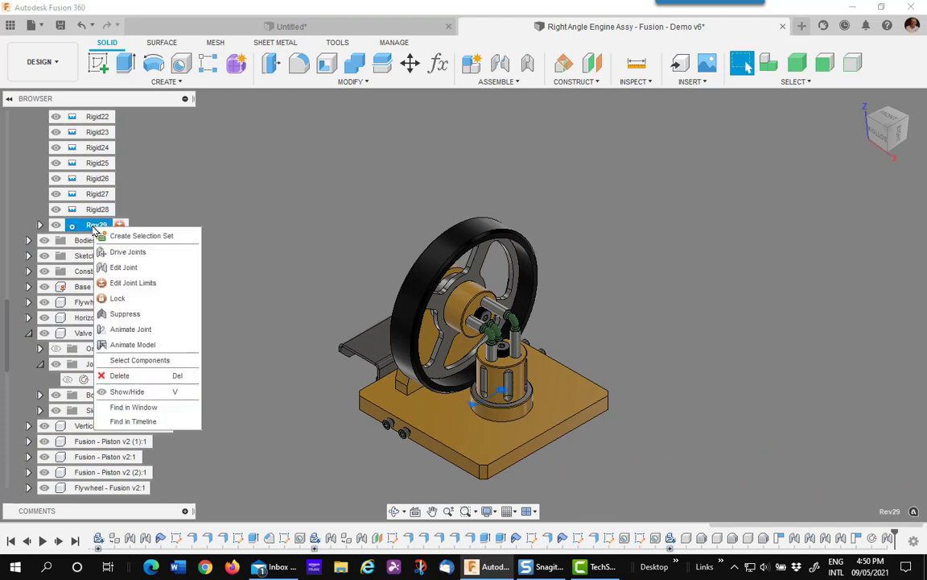
left_click(133, 349)
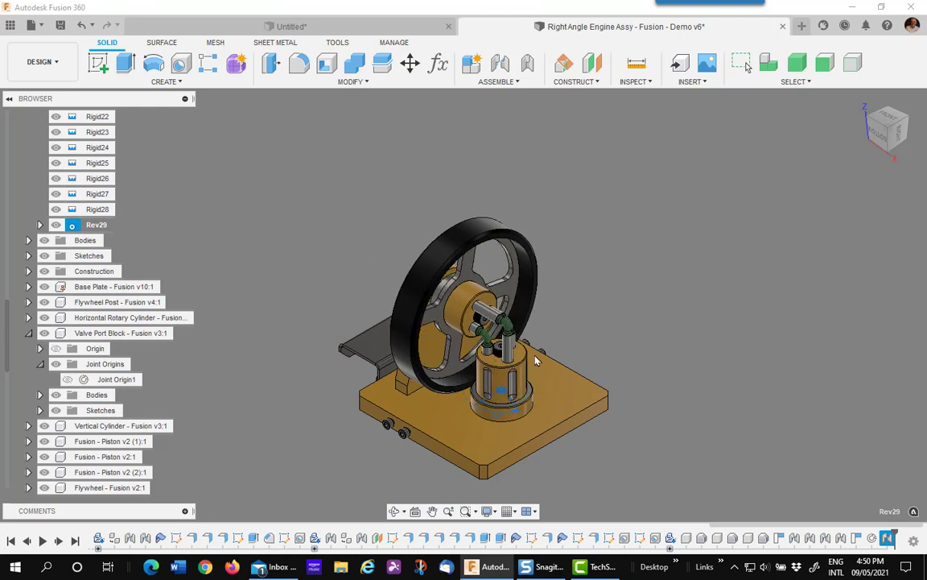
Stop and cancel the running engine animation
key("Escape")
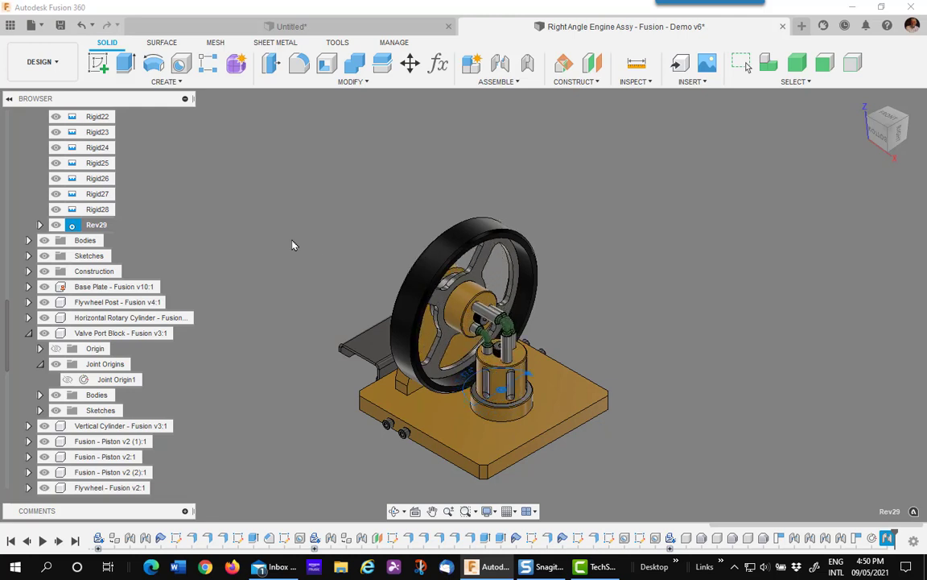
right_click(190, 241)
left_click(171, 302)
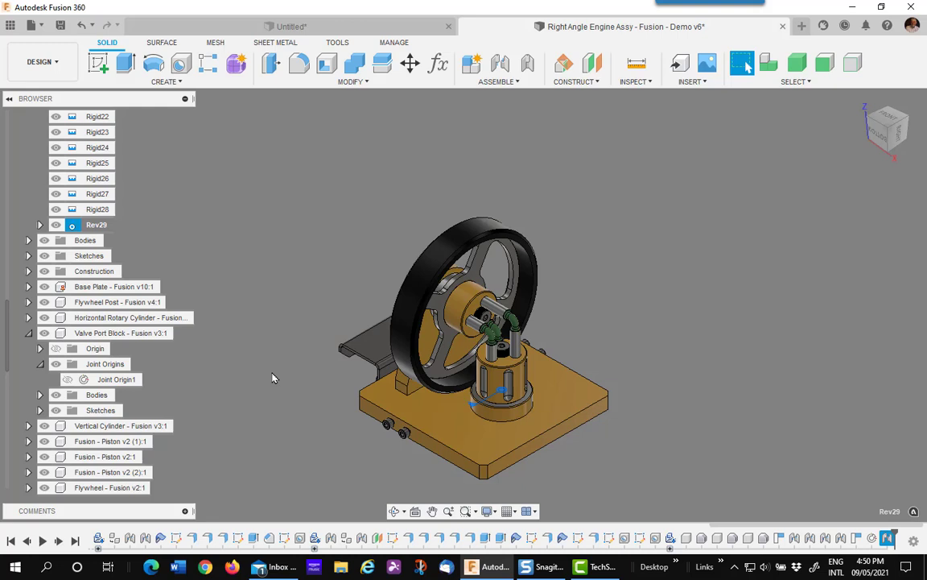
Flip Joint Origin1's direction, leaving angle and offsets at 0
right_click(109, 380)
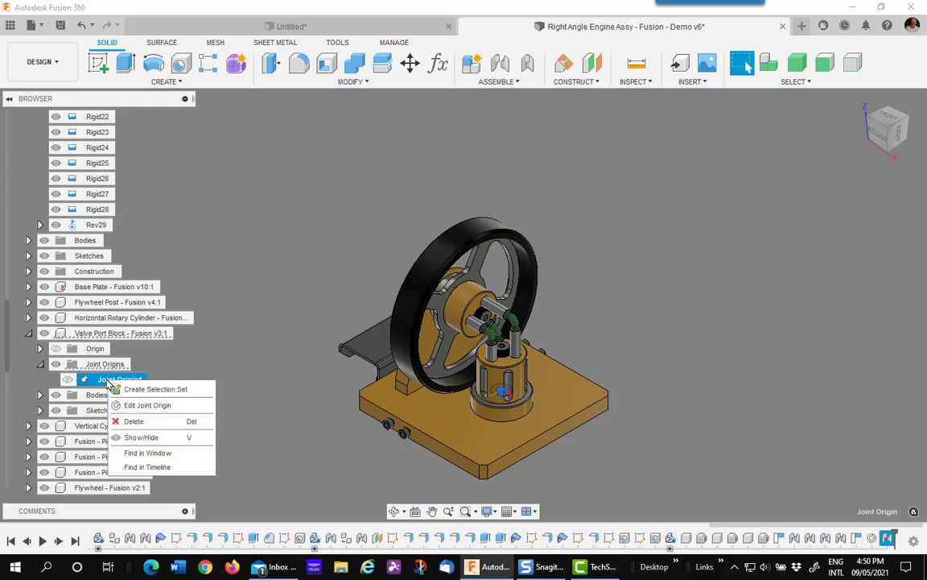
left_click(149, 409)
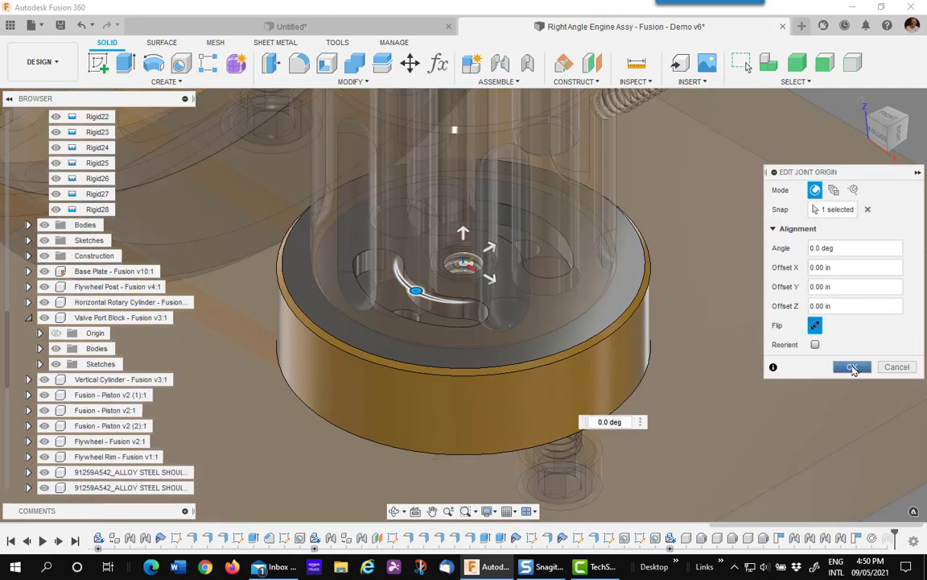
left_click(852, 367)
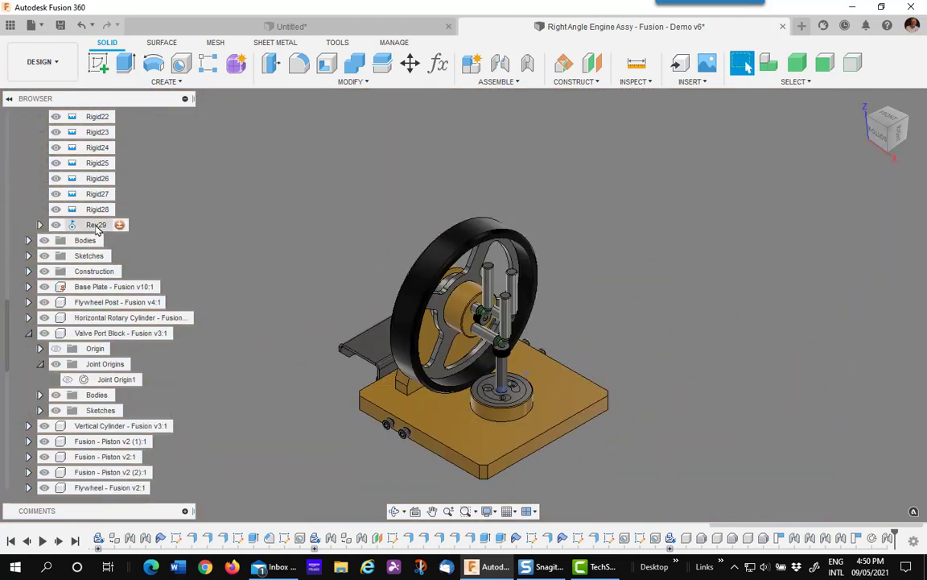
Edit the Rev29 joint and flip its alignment so the Vertical Cylinder stands upright
right_click(98, 230)
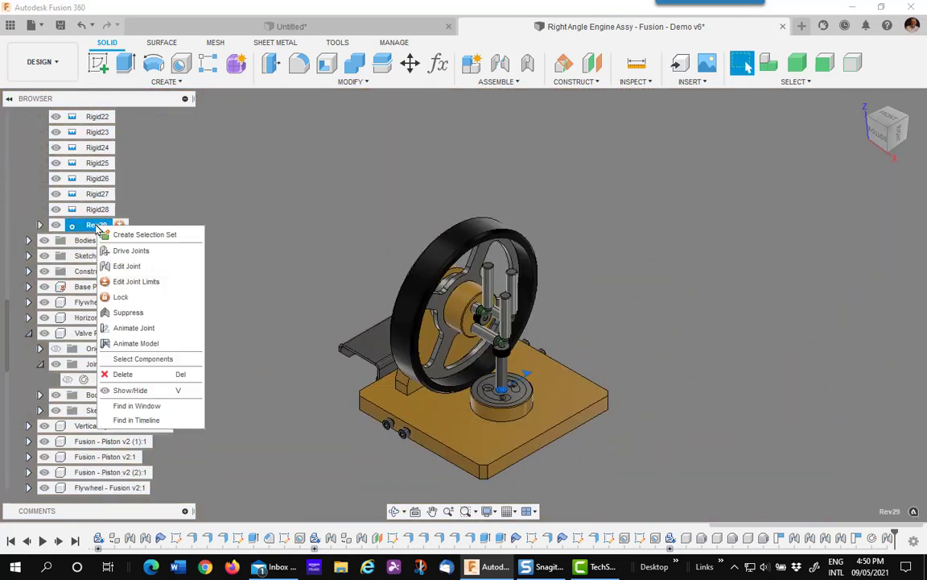
left_click(126, 265)
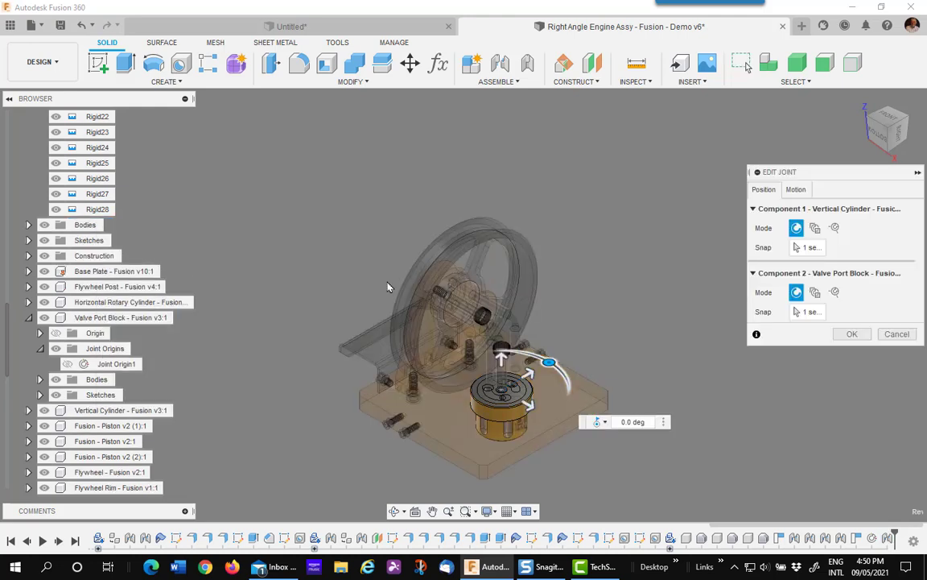
left_click(798, 435)
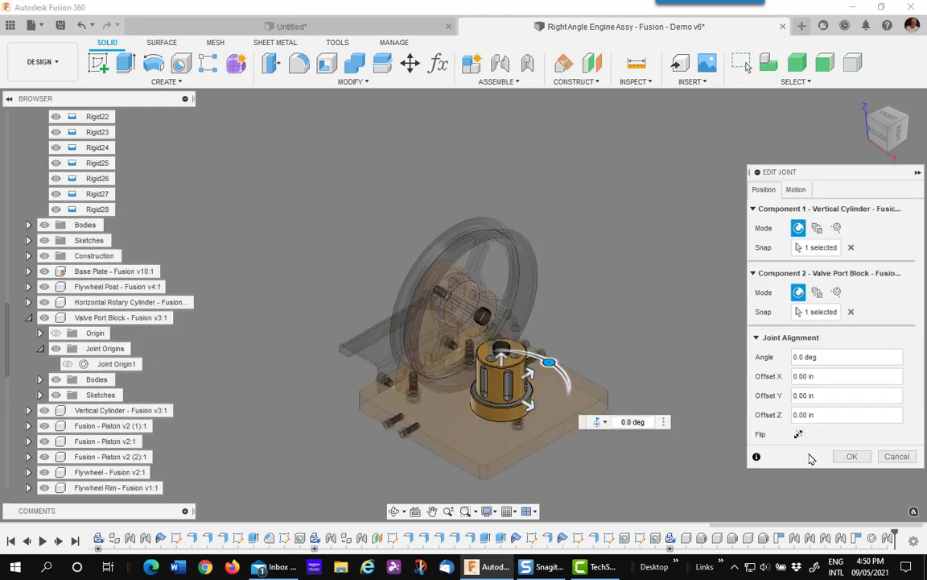
left_click(851, 457)
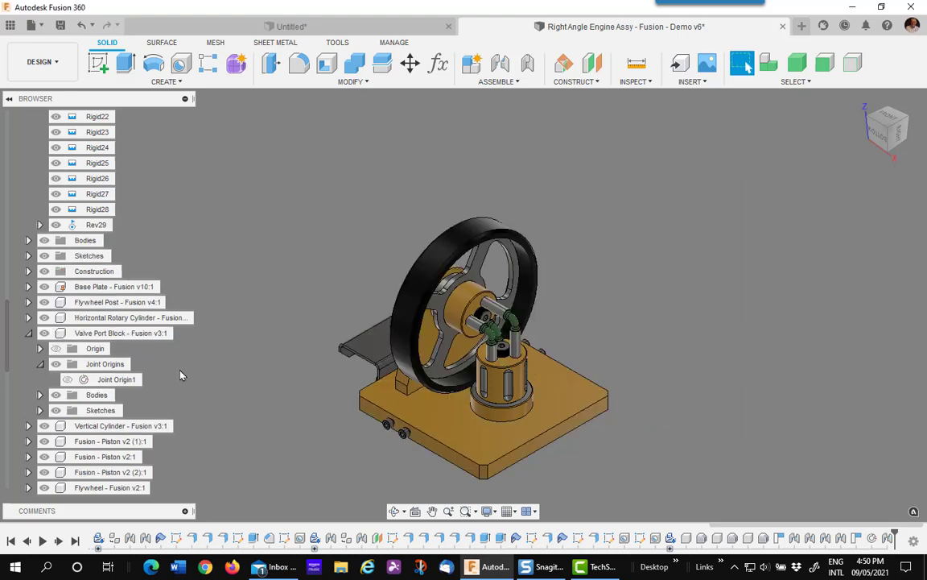
Run Animate Model from Rev29 to watch the Vertical Cylinder spin in reverse
right_click(96, 231)
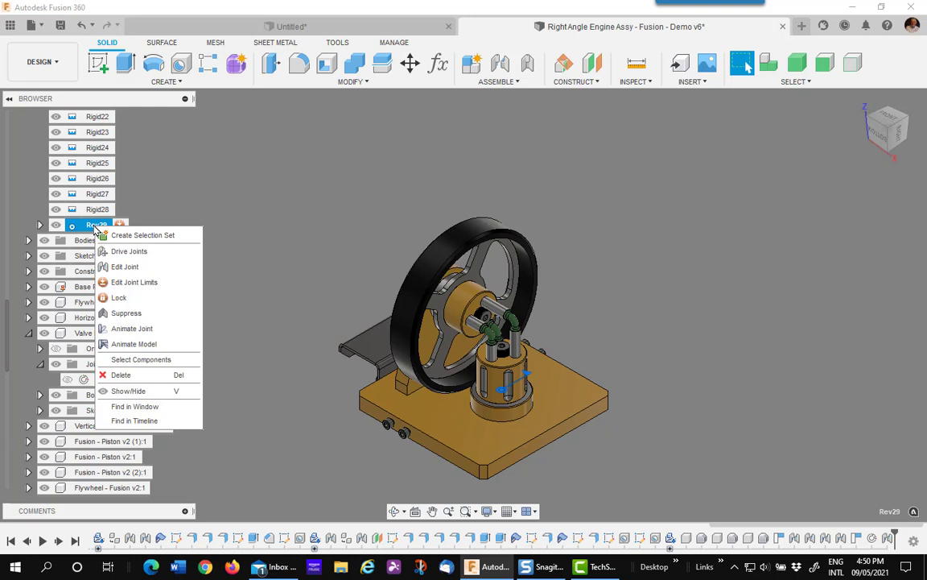
left_click(134, 344)
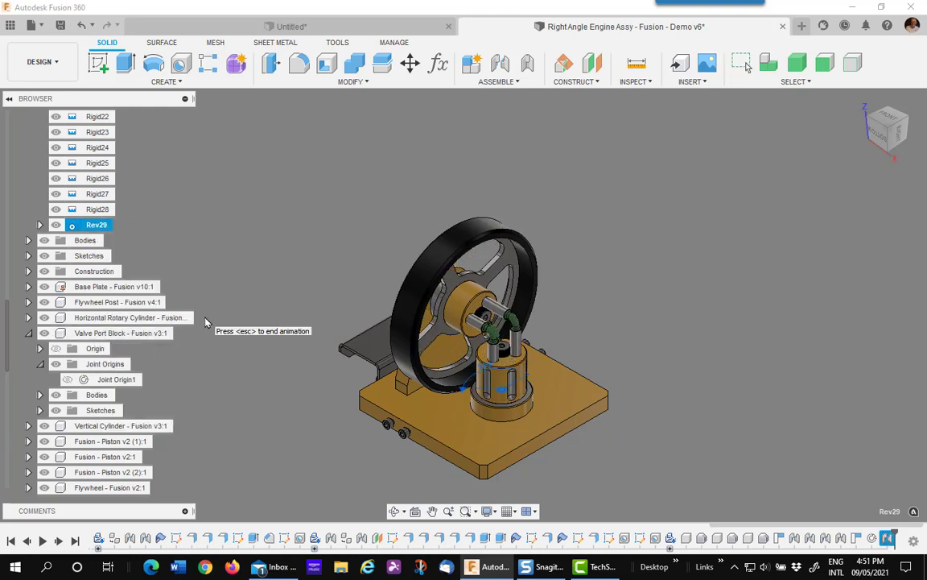